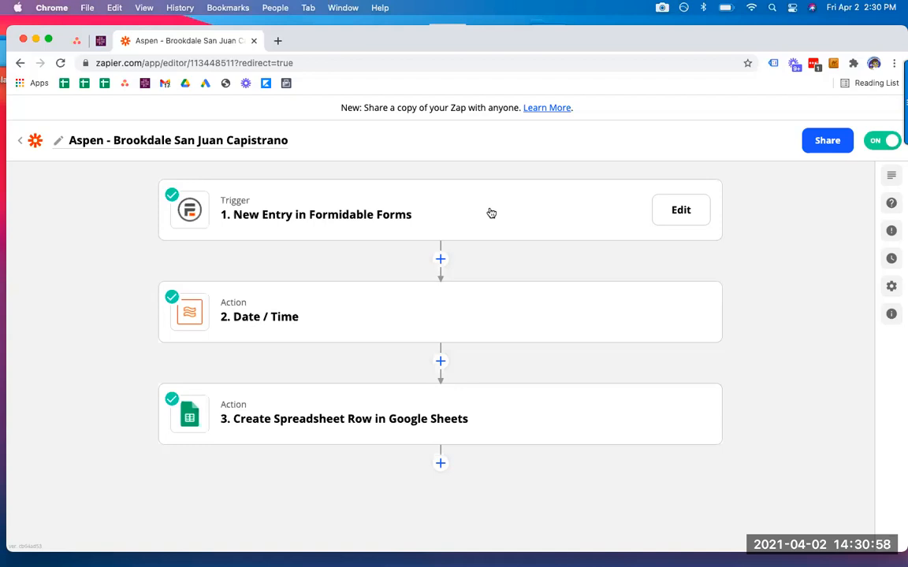
Open the Formidable Forms trigger and review its app, trigger event and connected account
click(490, 212)
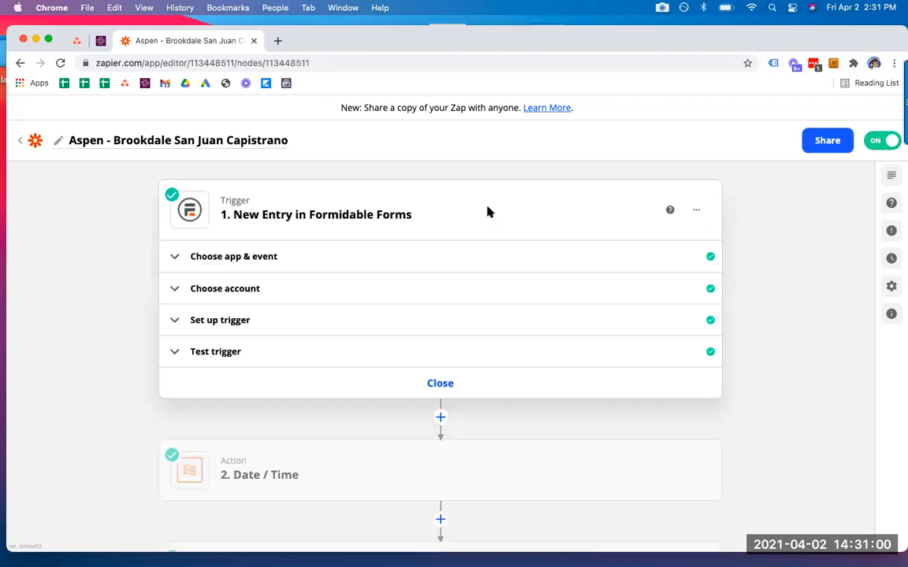
click(396, 267)
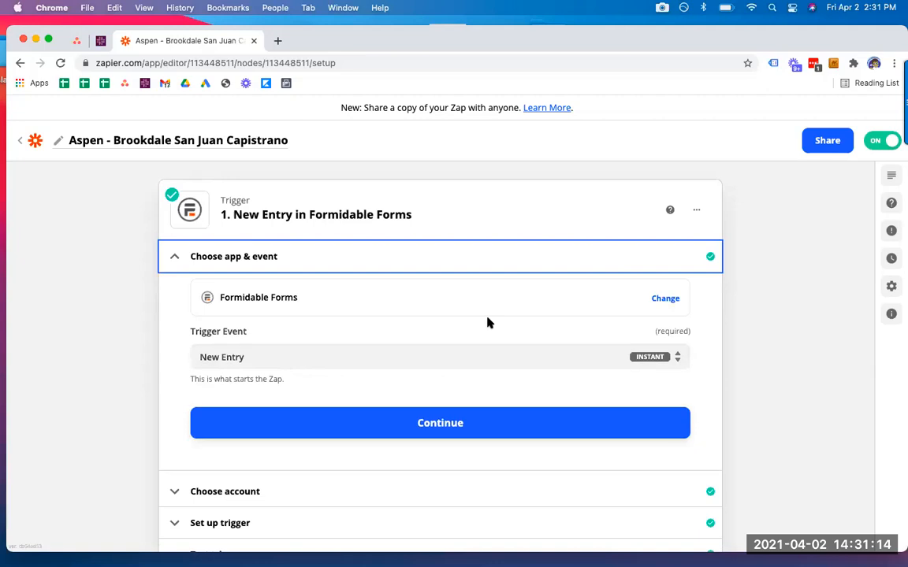
scroll(464, 327, down, 3)
click(439, 336)
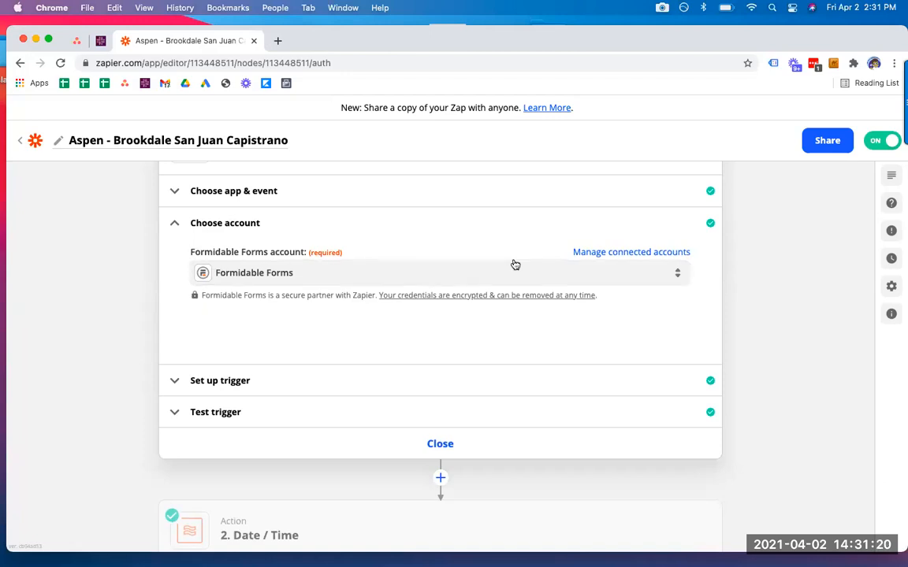
Open the trigger setup and view the forms available for the Form field, keeping the selected form
click(461, 383)
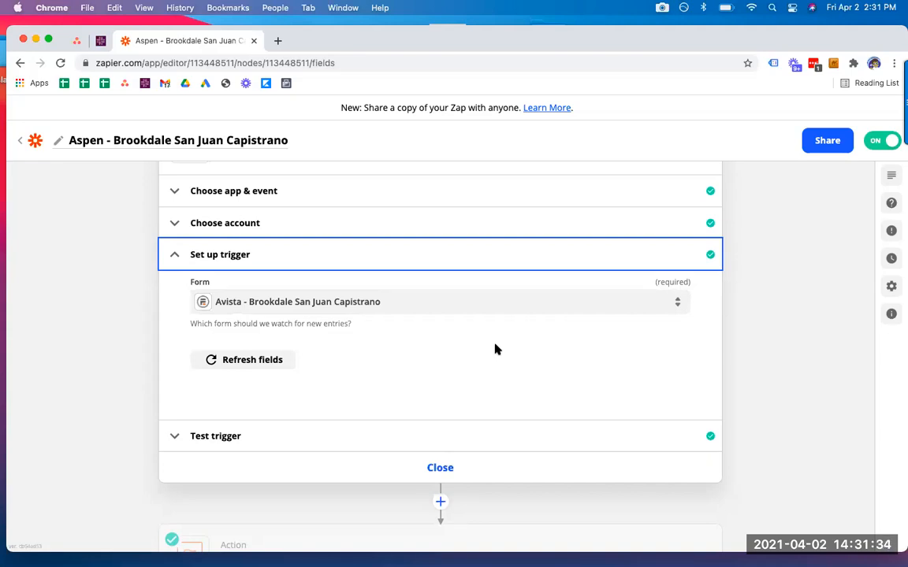
click(616, 300)
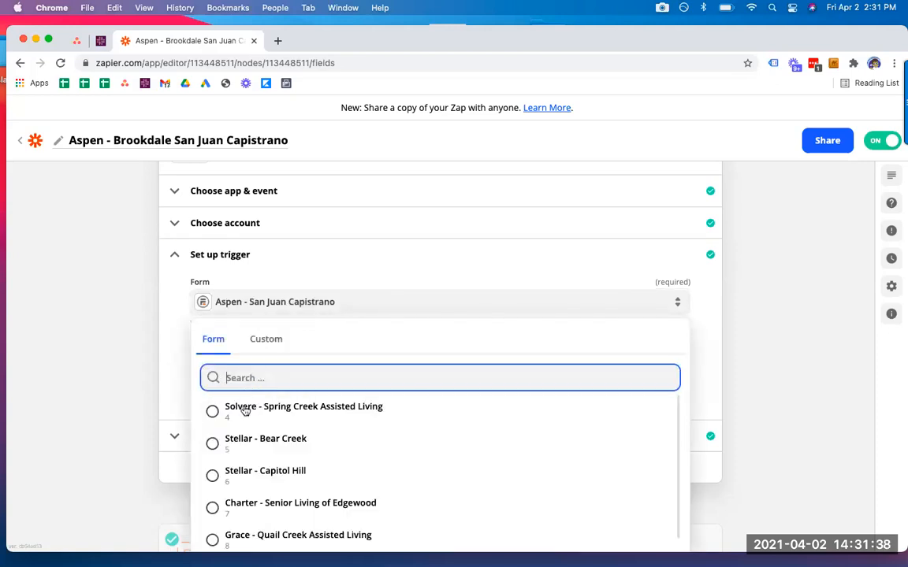
click(138, 358)
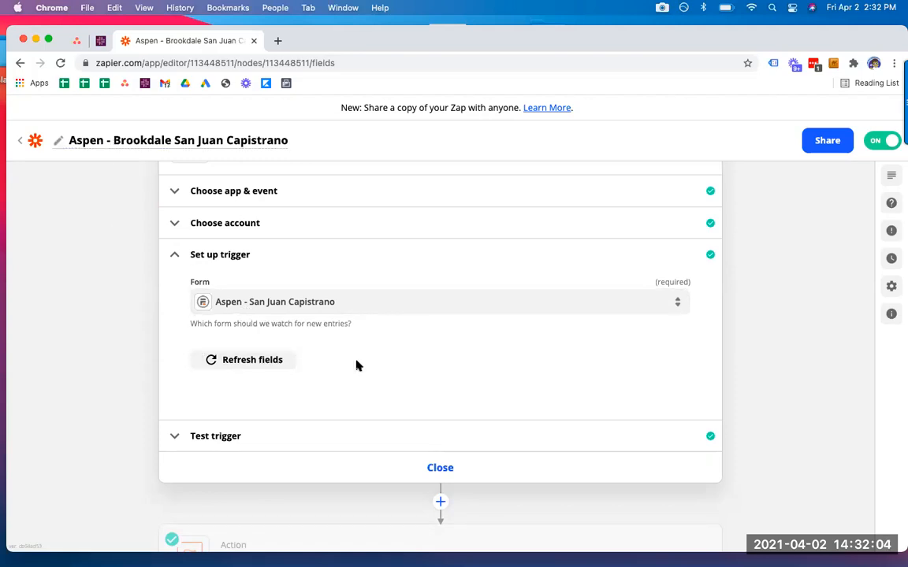
Examine all fields of the sample entry in the trigger test, then continue to finish the trigger review
scroll(355, 366, down, 1)
click(344, 385)
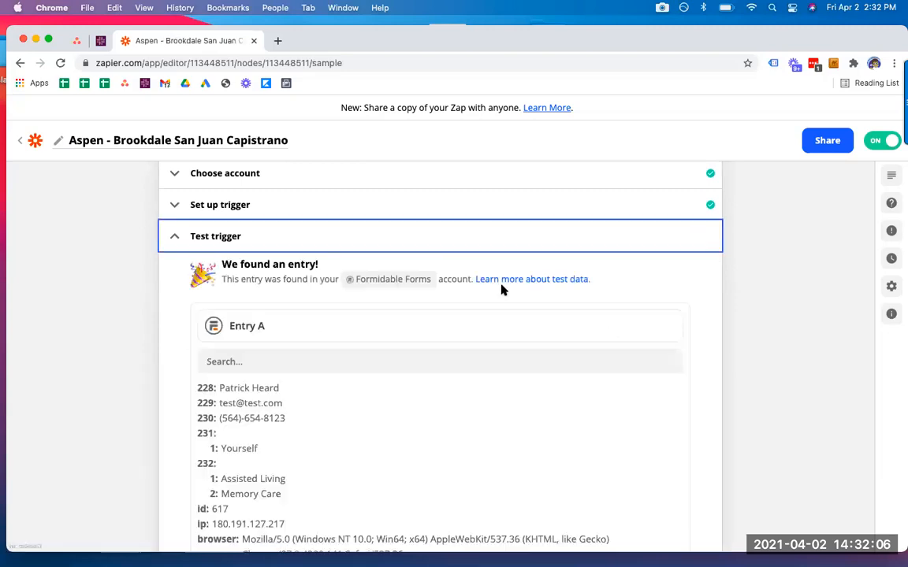
scroll(445, 365, down, 3)
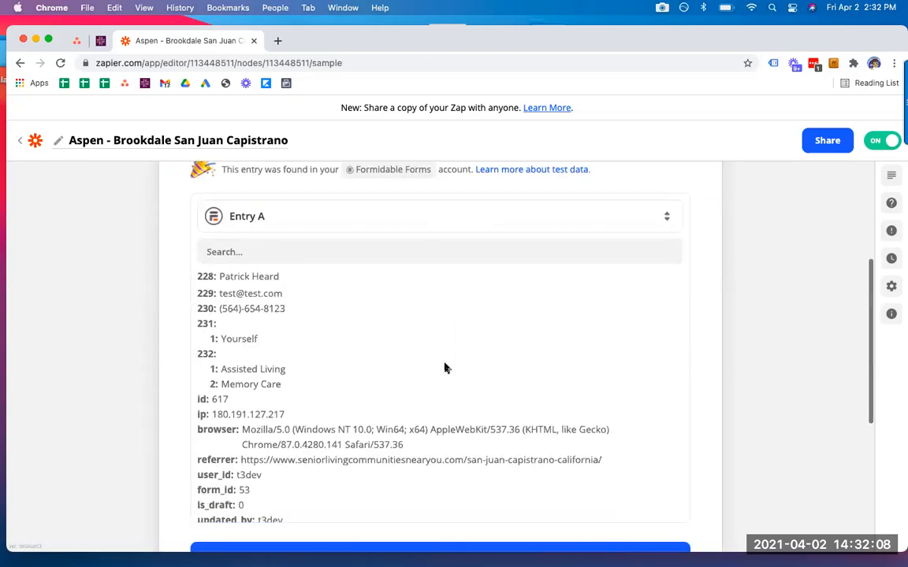
scroll(444, 365, down, 3)
scroll(444, 368, down, 3)
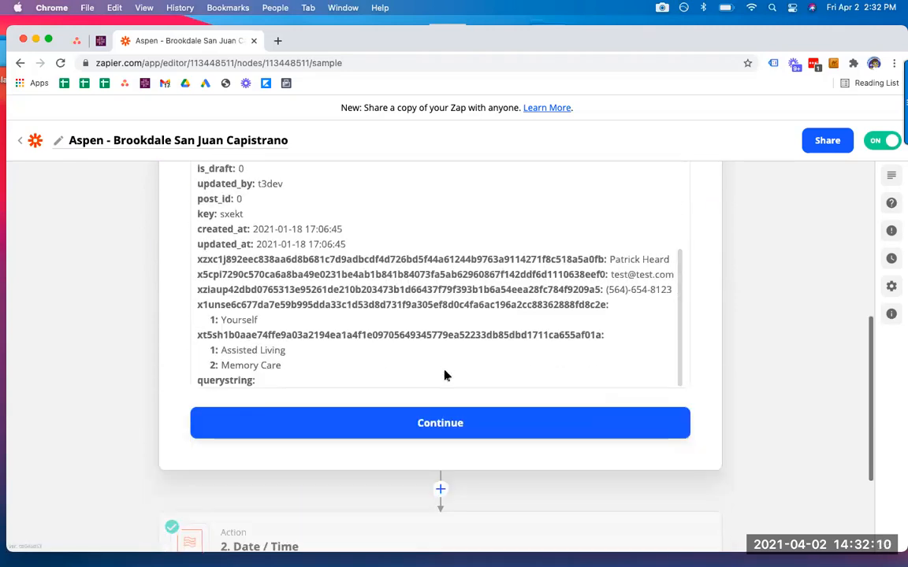
click(446, 422)
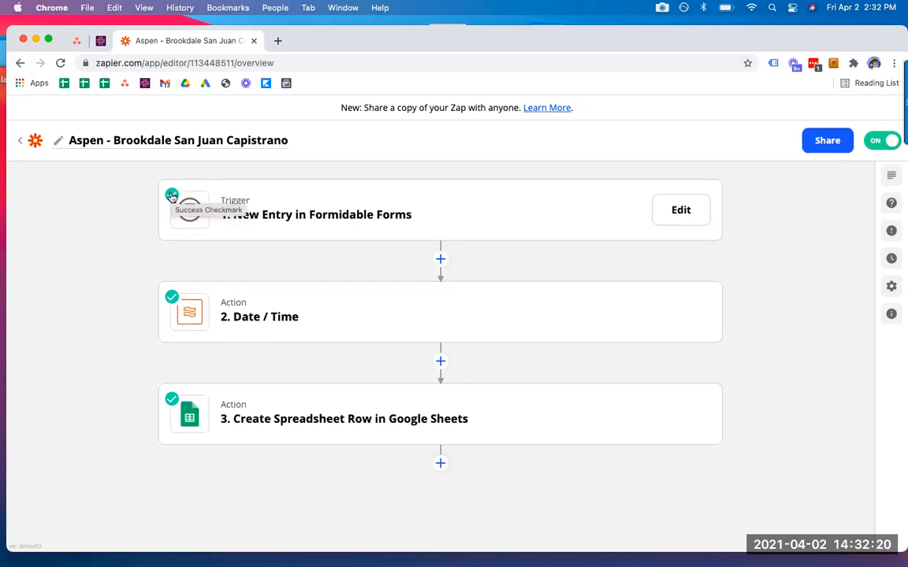
Open the Date / Time action and examine its Formatter by Zapier app and action event settings
click(350, 317)
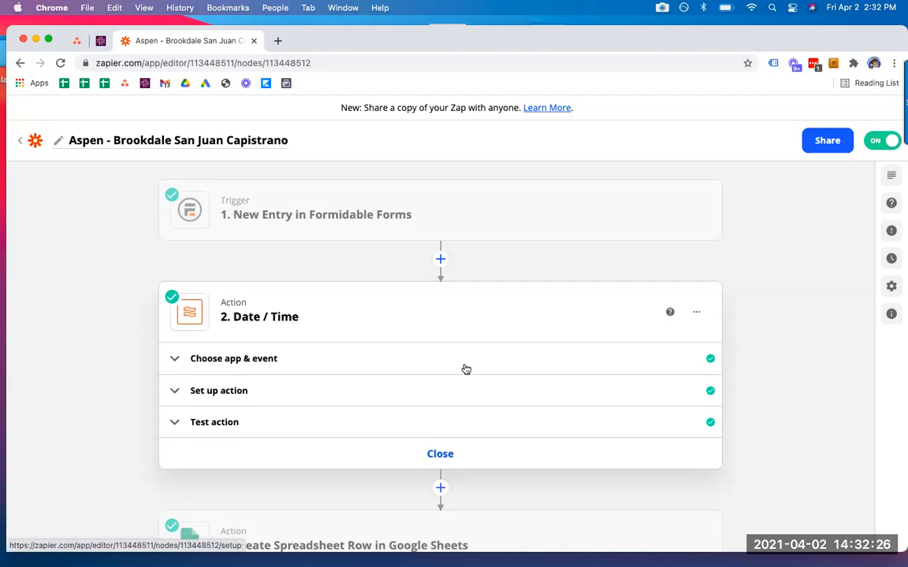
scroll(377, 298, down, 2)
click(330, 298)
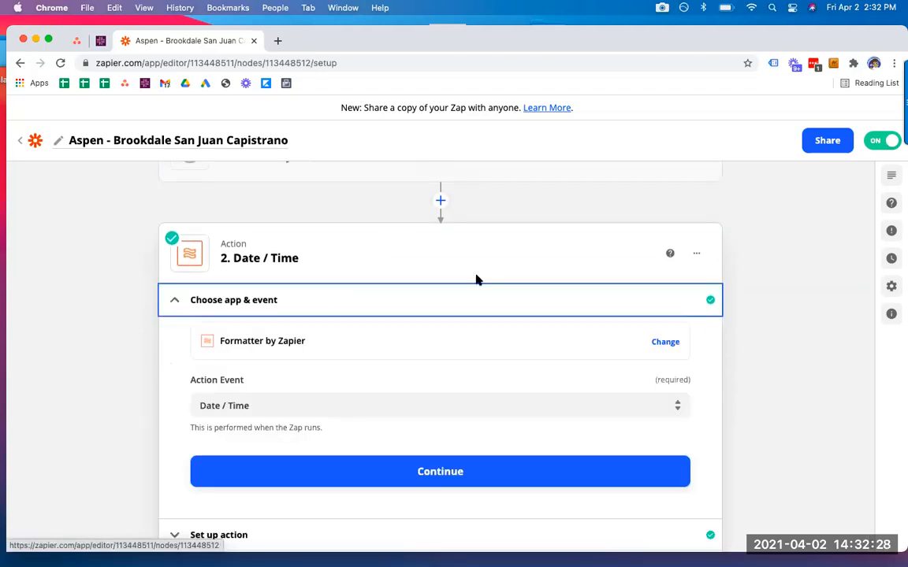
scroll(476, 279, down, 3)
scroll(476, 280, up, 2)
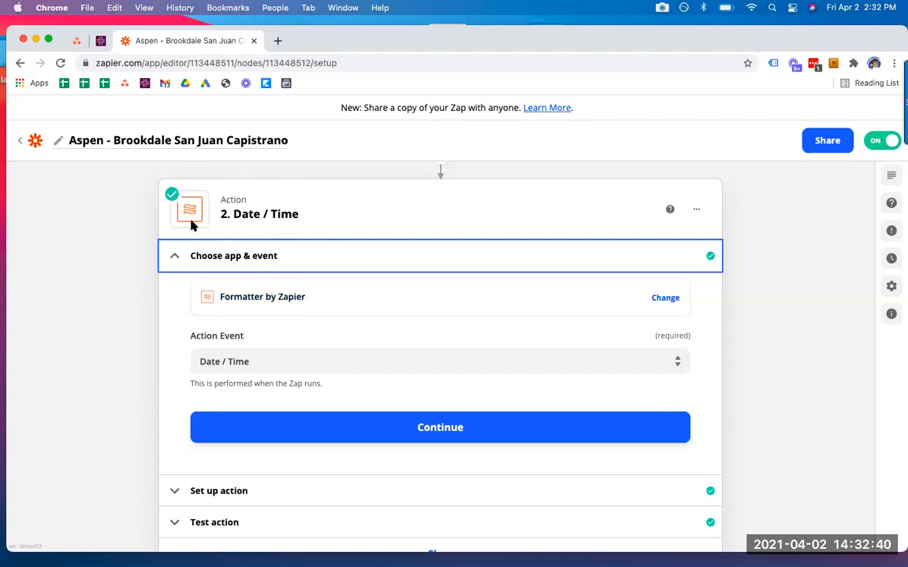
scroll(123, 276, down, 2)
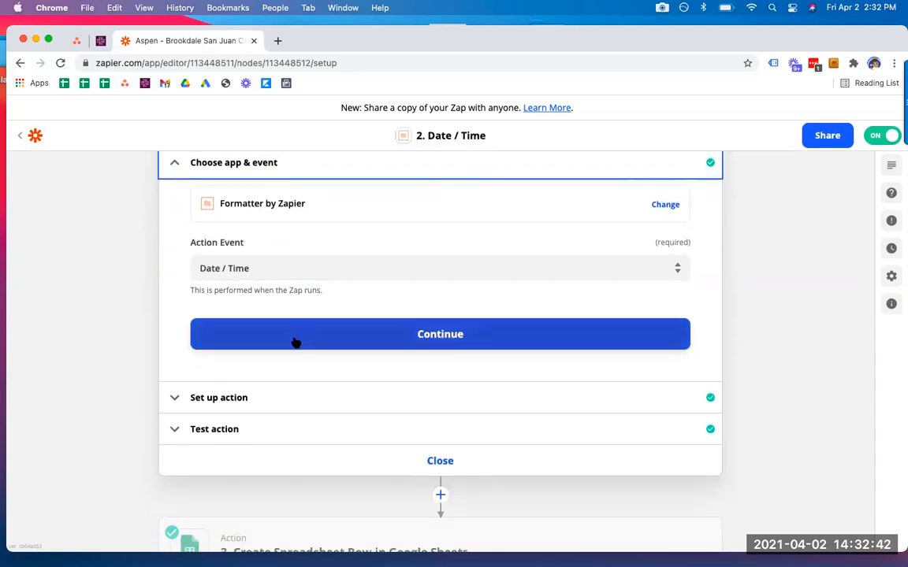
scroll(298, 209, up, 3)
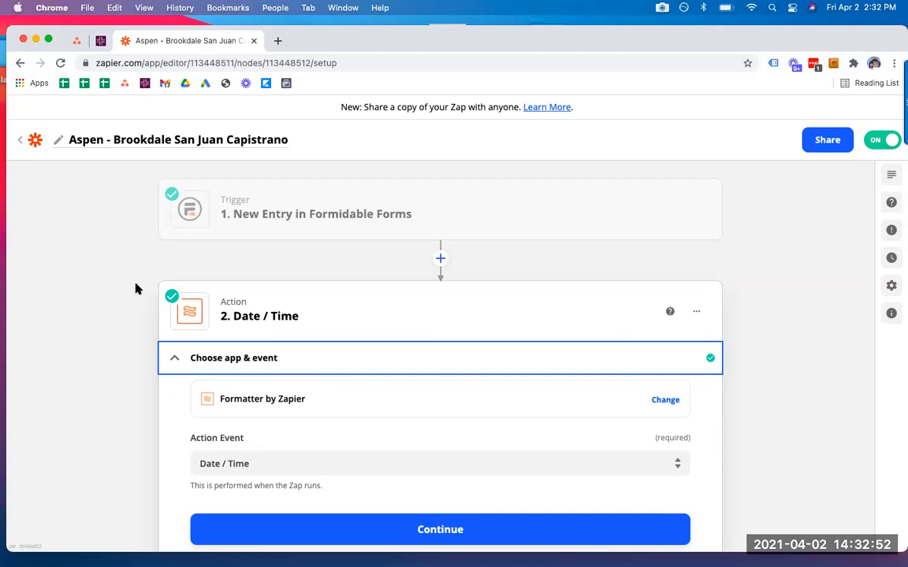
scroll(136, 290, down, 3)
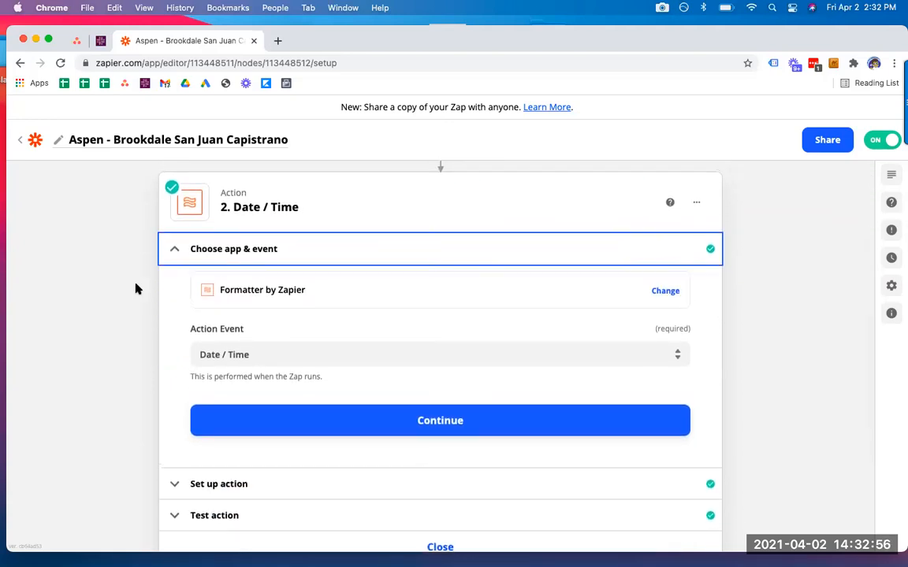
Continue to the Date / Time action setup and review the available To Format options, keeping the selected format
click(340, 421)
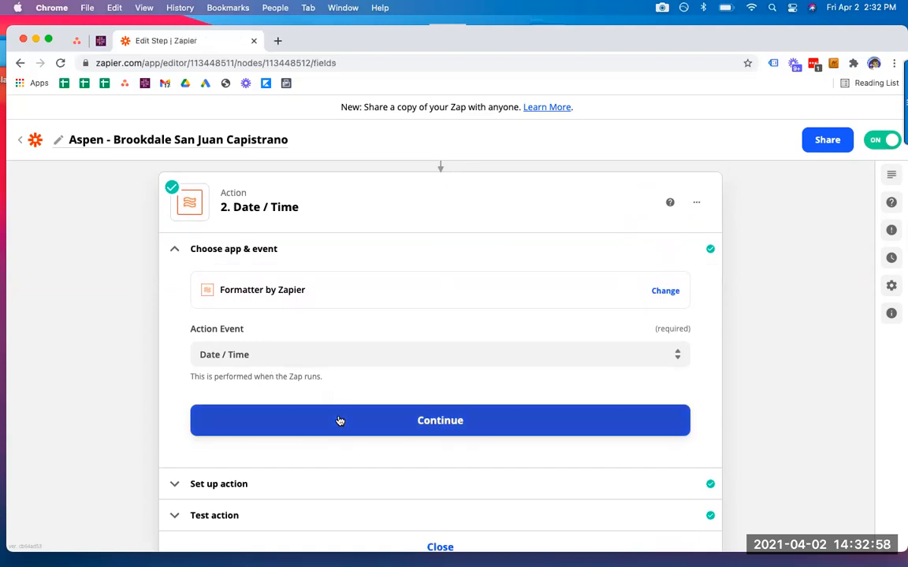
scroll(730, 332, down, 3)
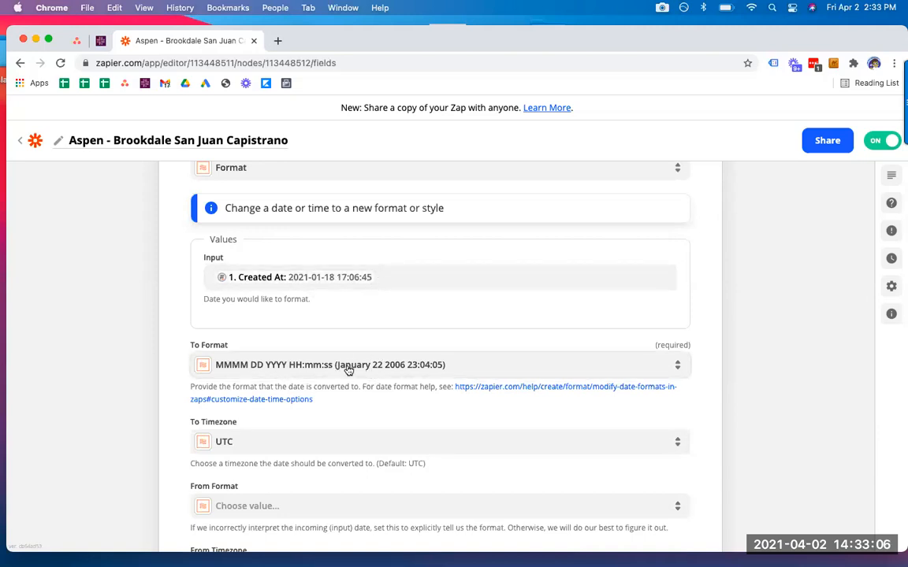
scroll(728, 325, down, 2)
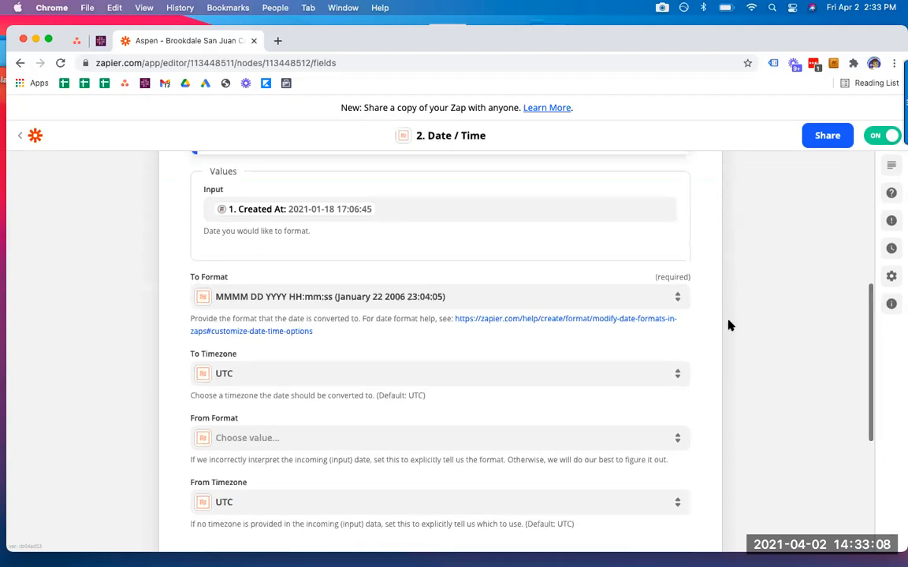
click(660, 299)
scroll(533, 433, down, 6)
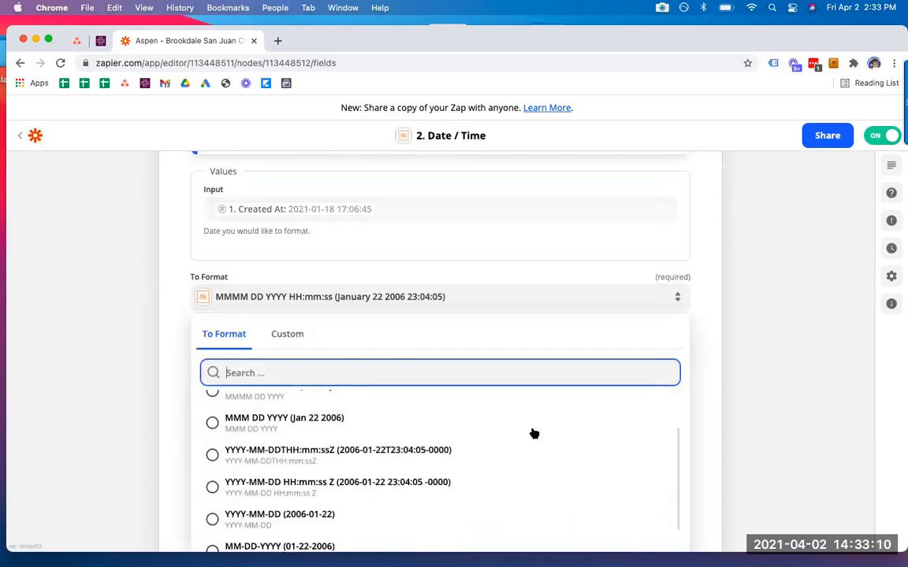
scroll(533, 433, up, 5)
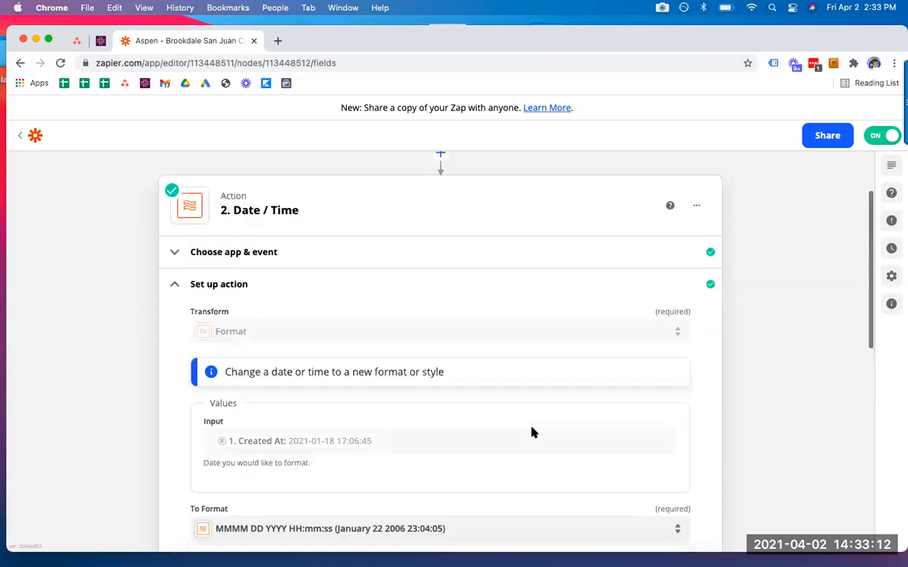
scroll(754, 412, down, 6)
scroll(449, 348, up, 5)
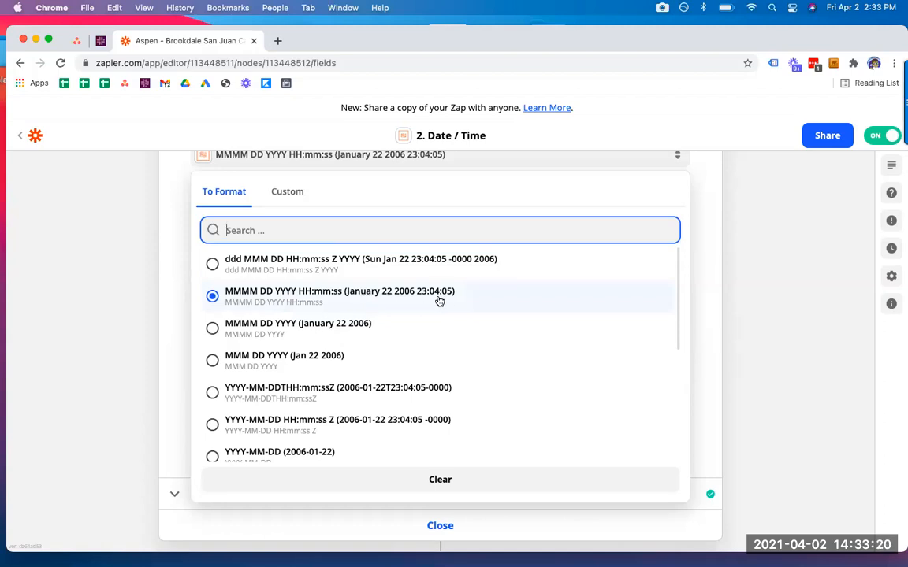
click(746, 298)
Review the remaining timezone settings and the test output of the Date / Time action, and close the action
scroll(730, 266, down, 1)
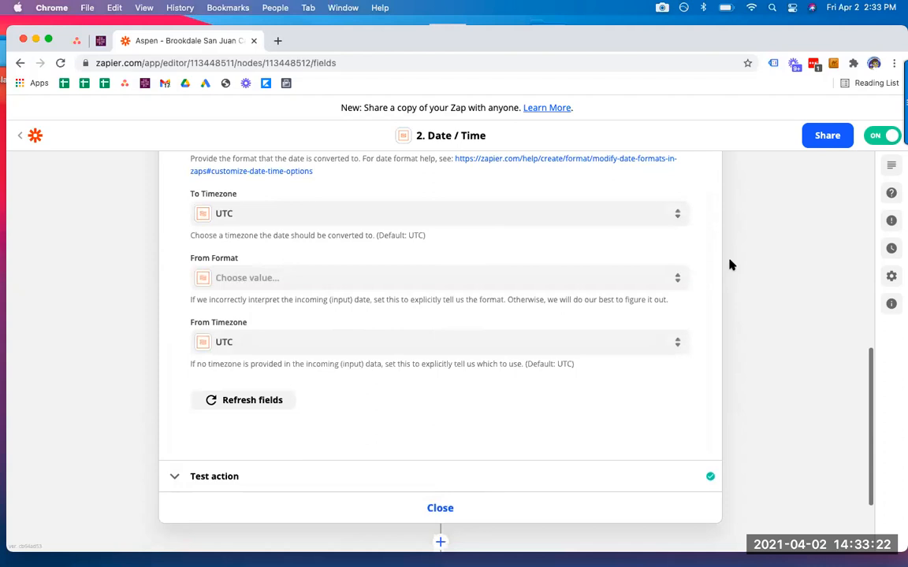
scroll(678, 299, down, 3)
click(606, 365)
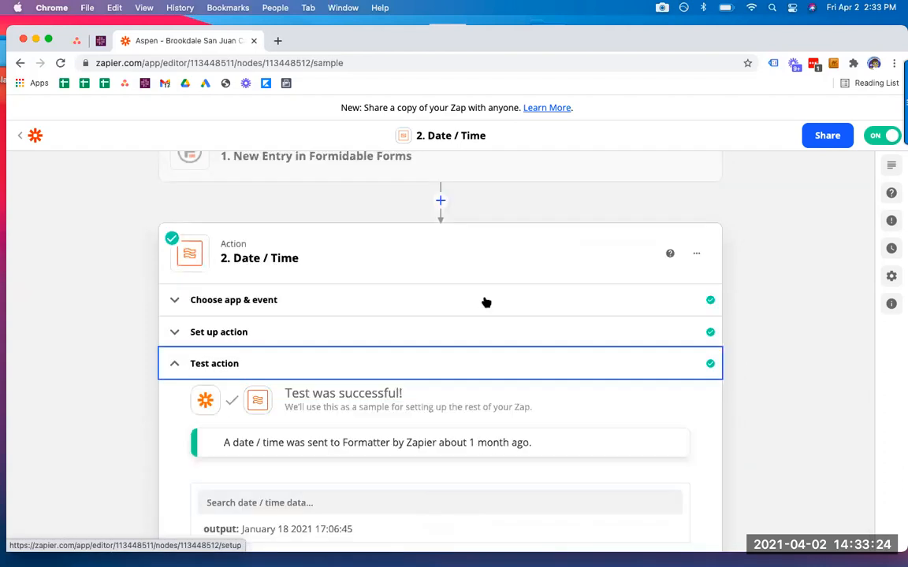
scroll(487, 303, down, 4)
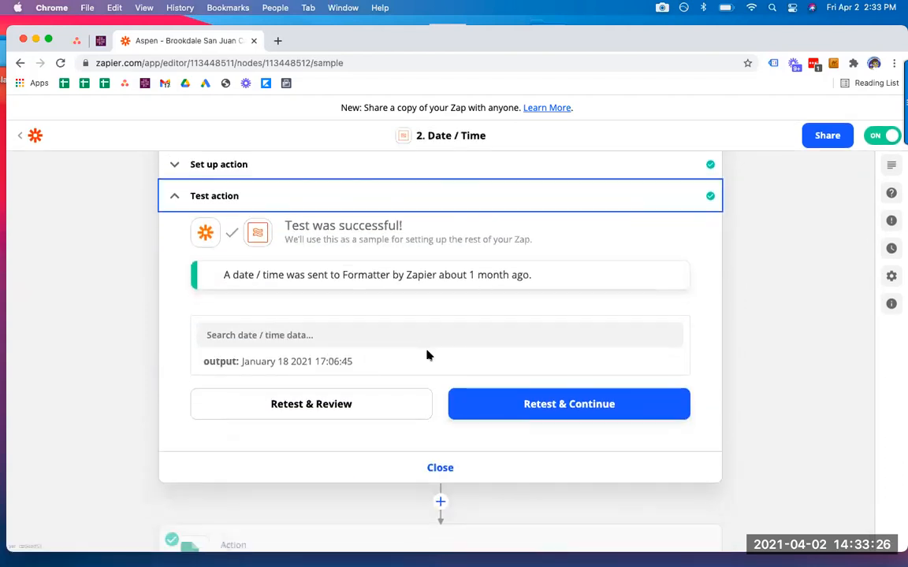
click(473, 404)
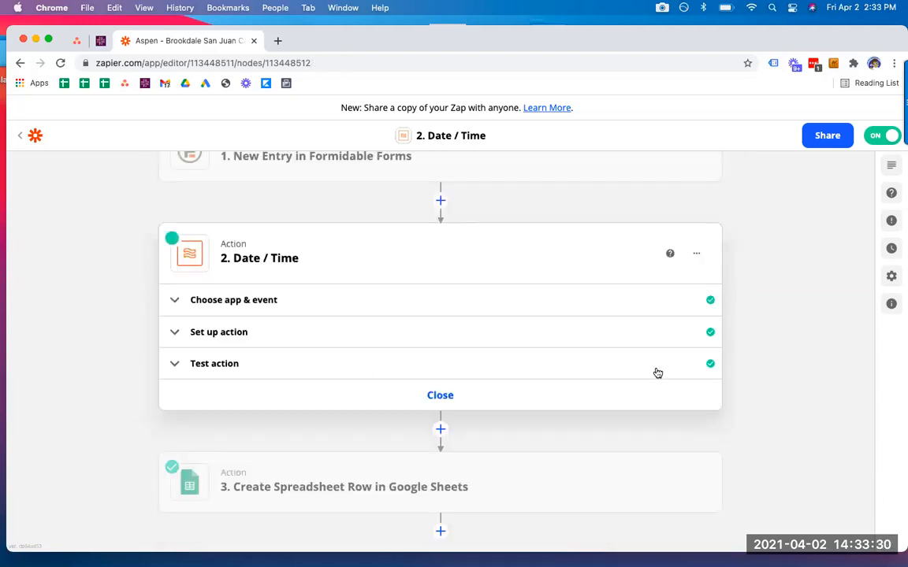
click(519, 403)
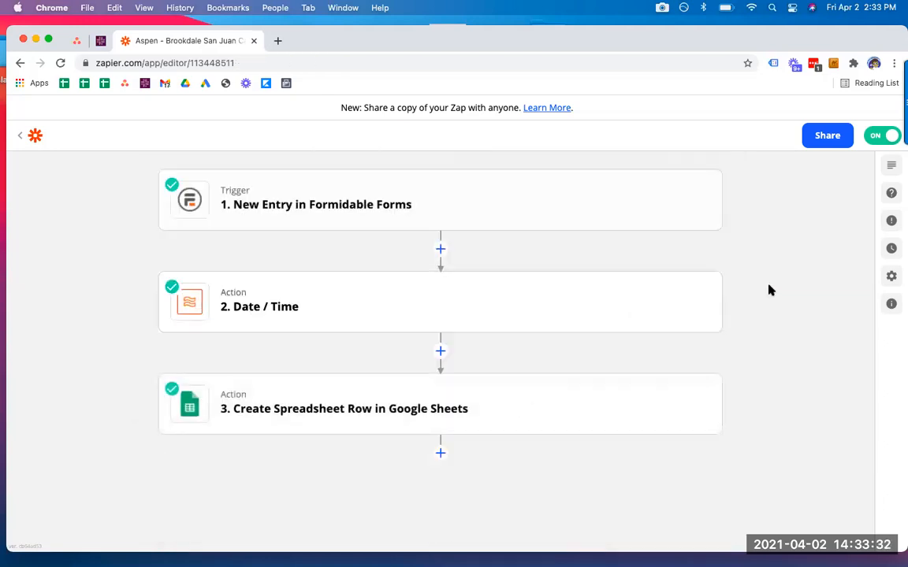
Open the Create Spreadsheet Row action and review its Google Sheets app and action event
click(540, 407)
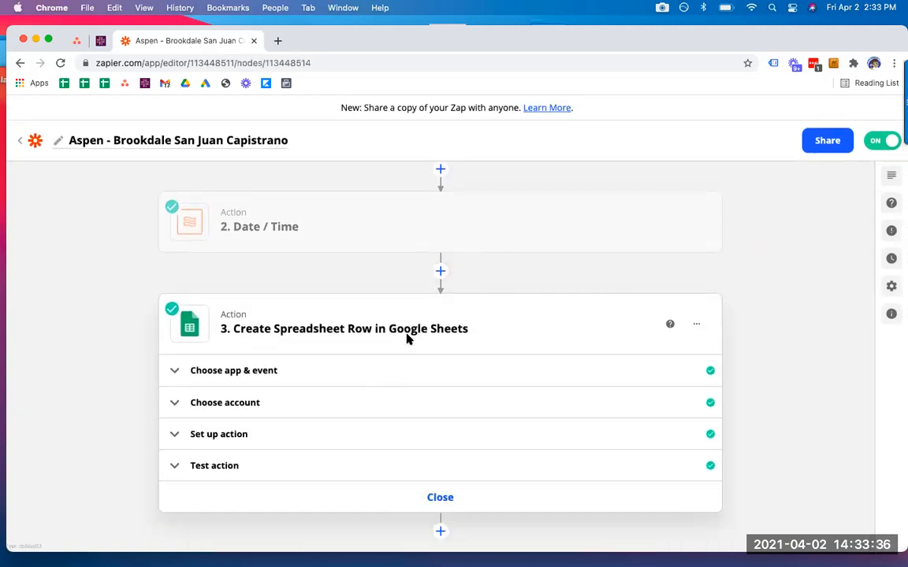
click(386, 372)
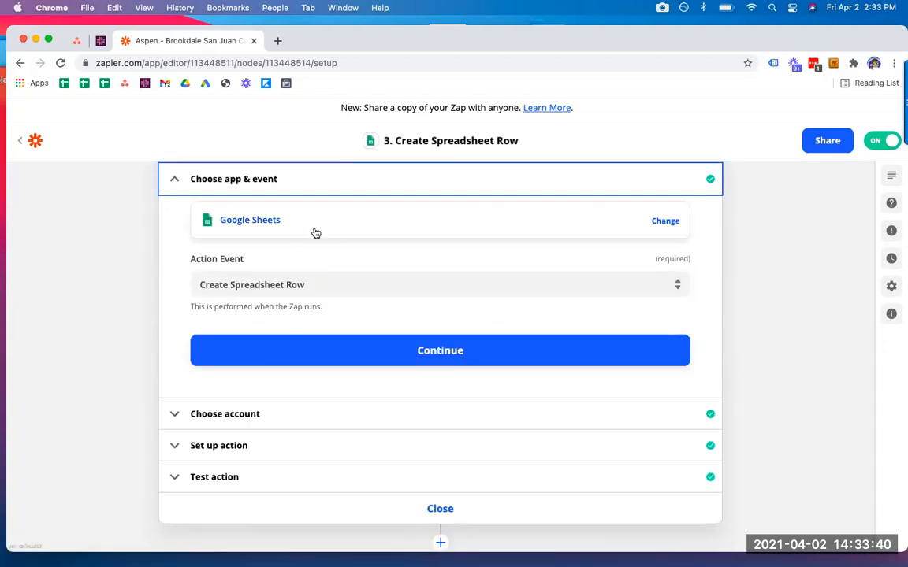
scroll(125, 288, up, 2)
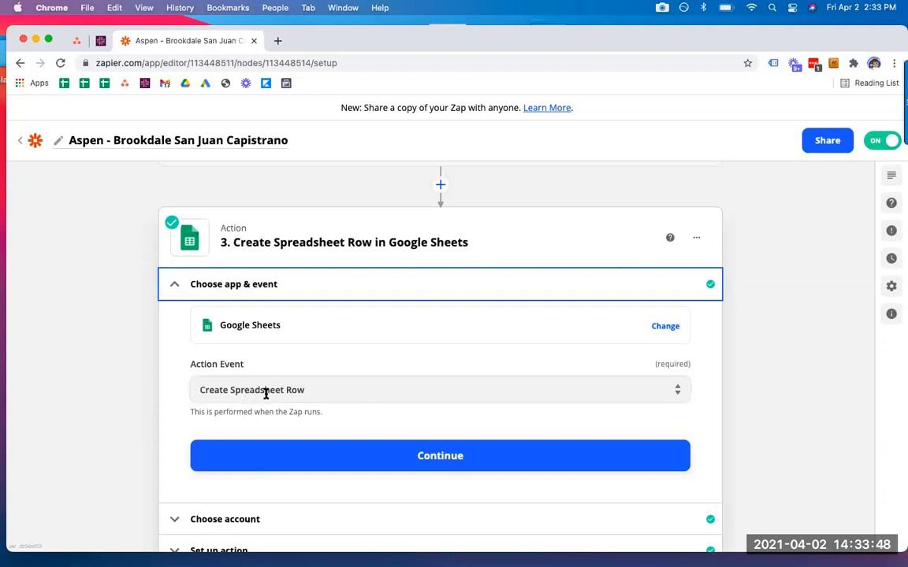
Check the connected Google Sheets account and open the action setup with its spreadsheet, worksheet and column fields
click(312, 457)
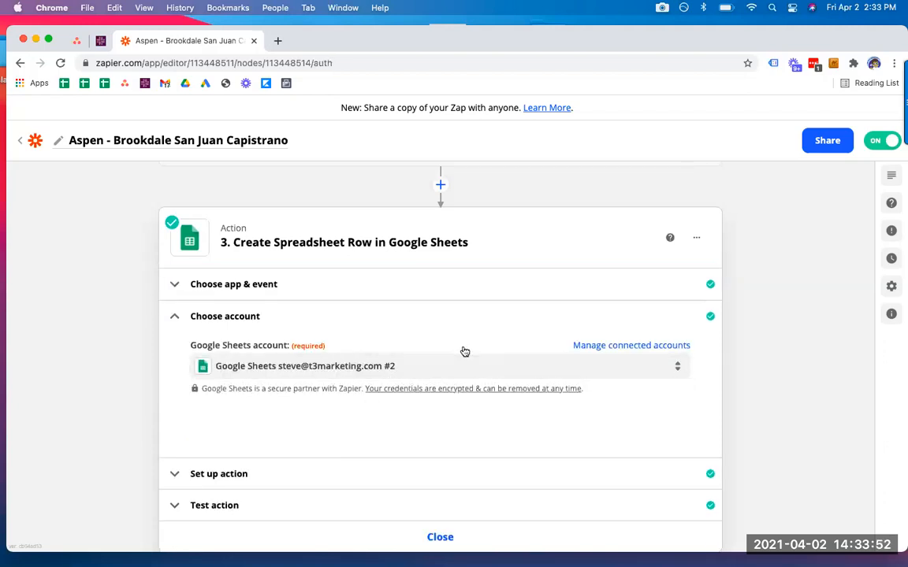
scroll(465, 352, down, 1)
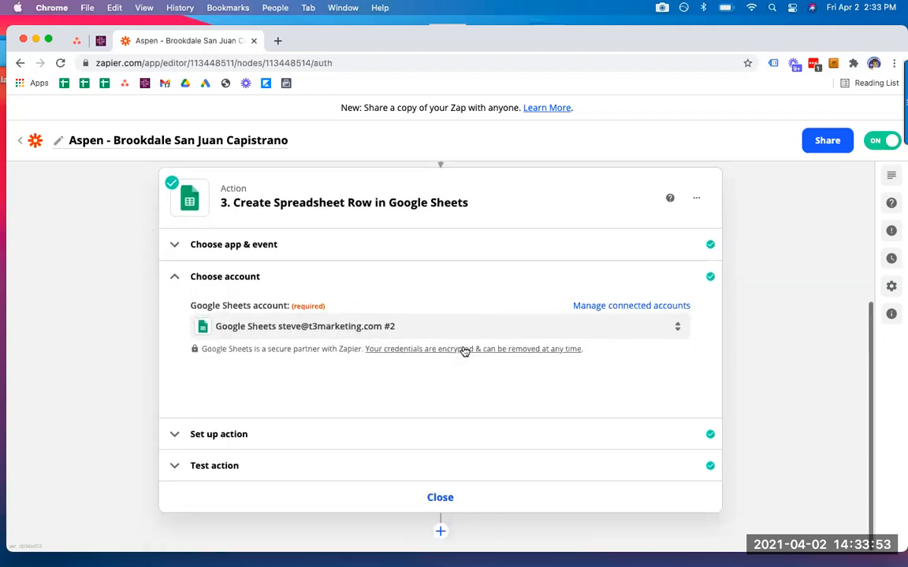
click(441, 435)
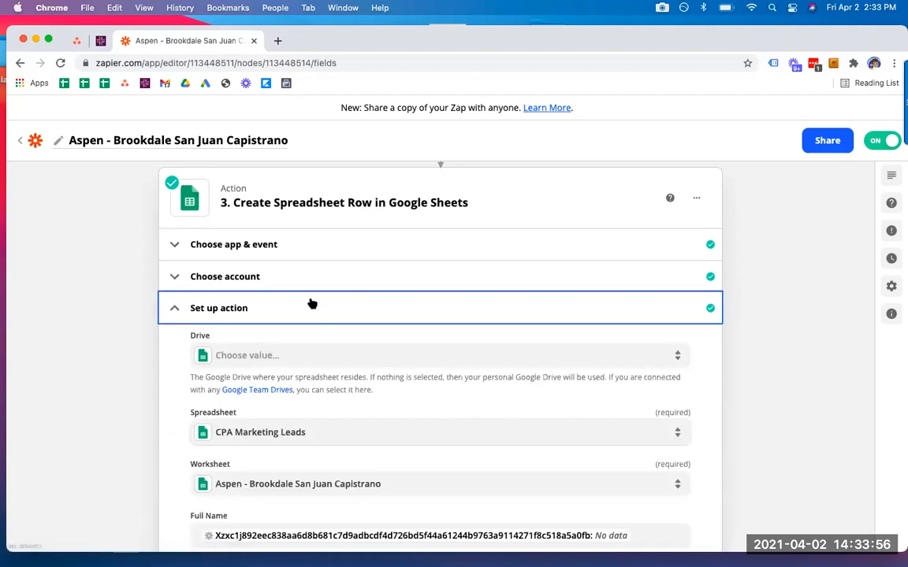
click(297, 279)
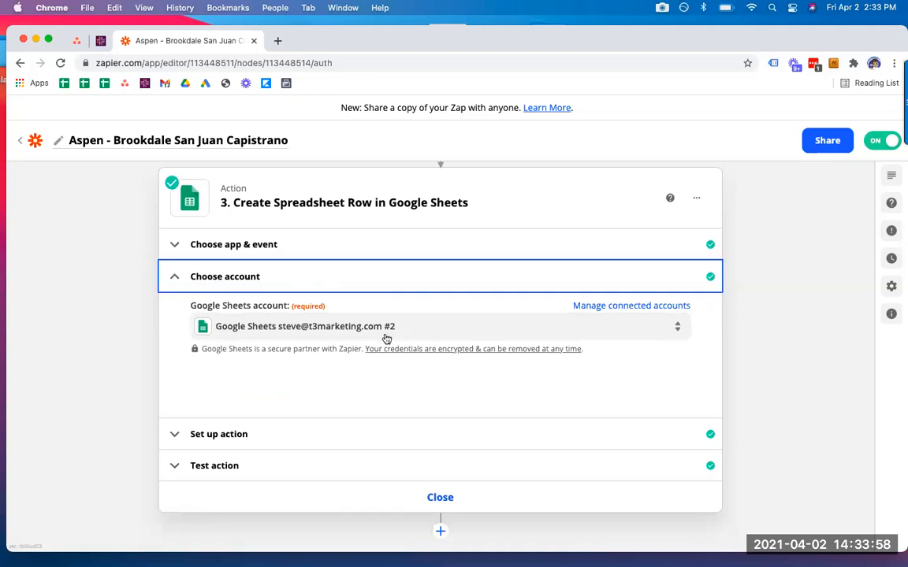
click(384, 441)
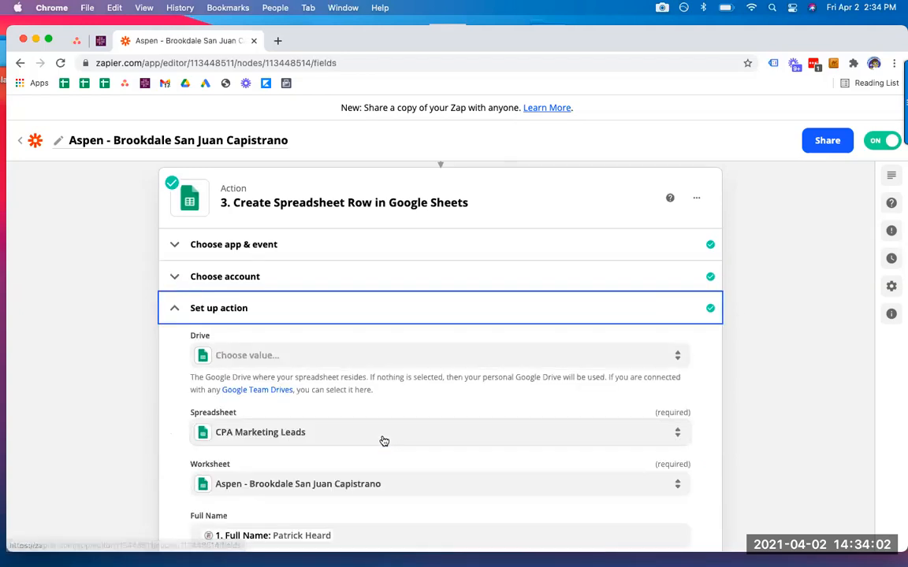
Review the available Drive options for the Create Spreadsheet Row action, leaving the Drive unselected
scroll(494, 365, down, 2)
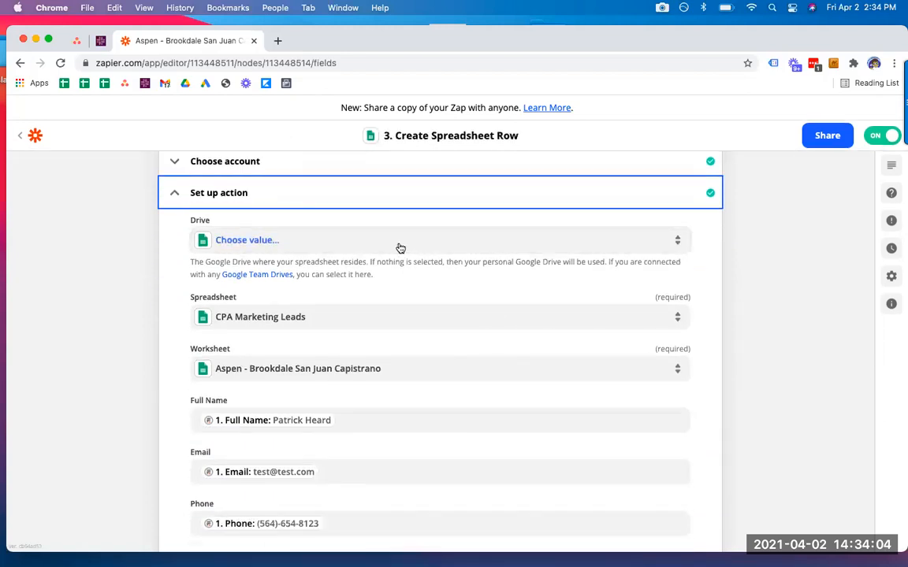
click(400, 249)
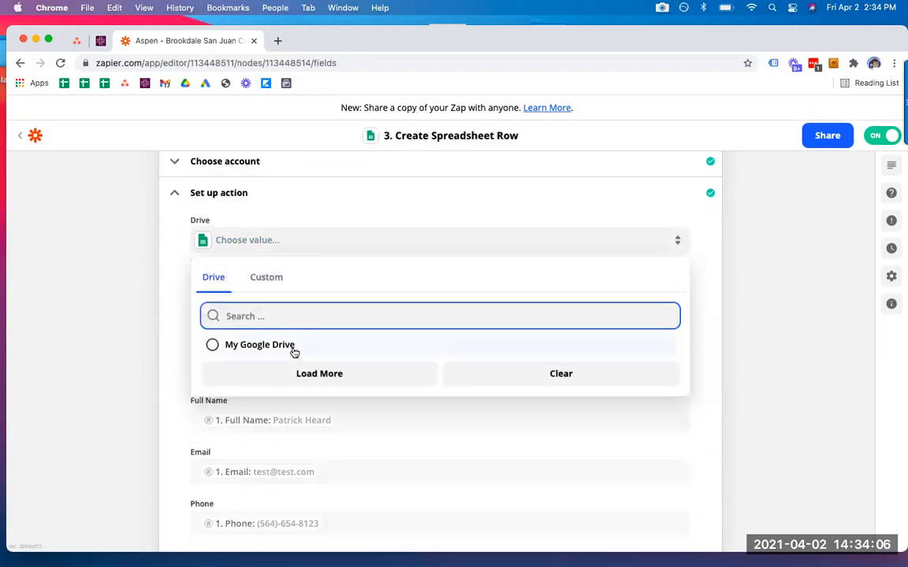
click(134, 331)
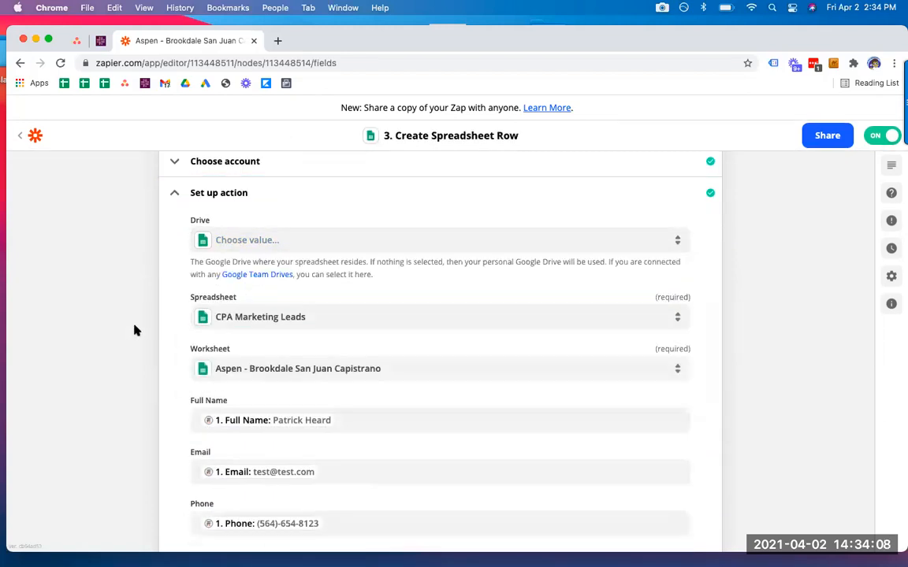
click(253, 243)
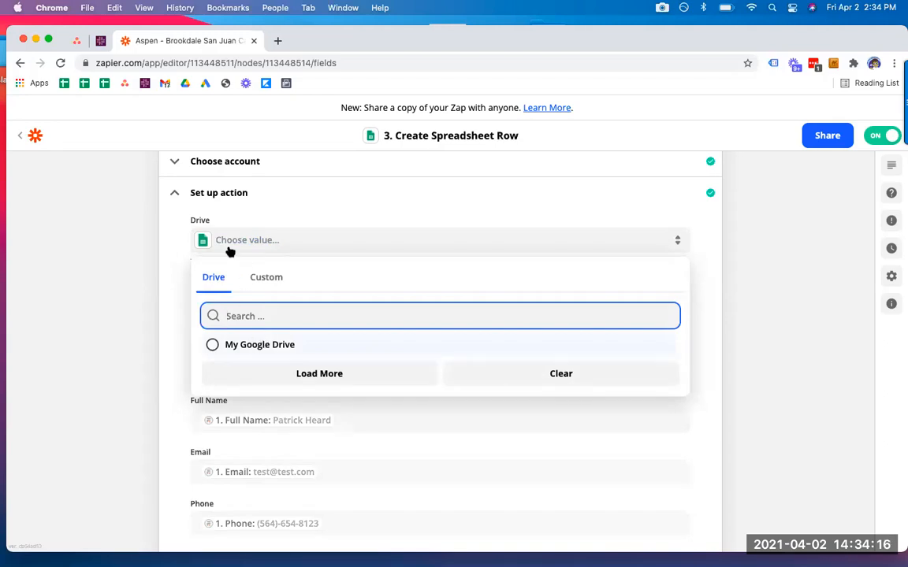
click(170, 324)
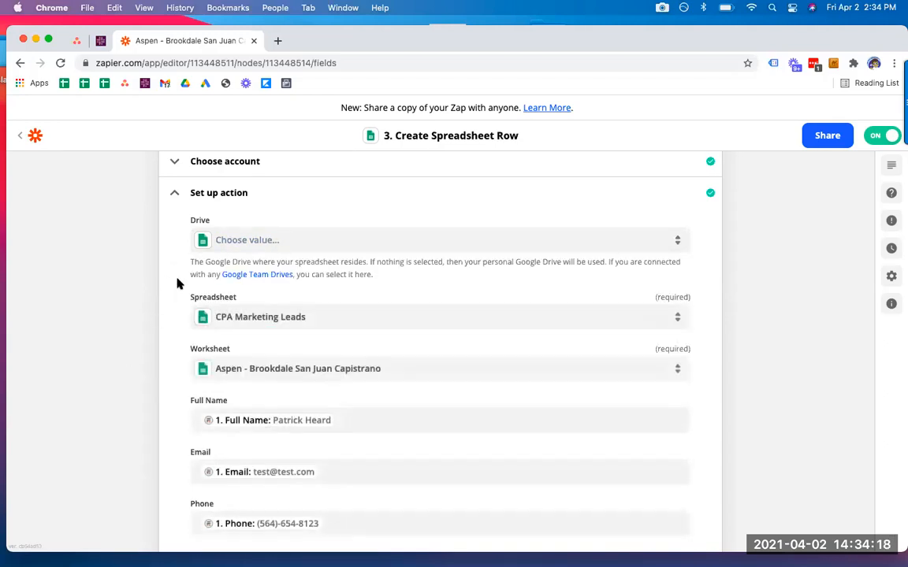
Check the Spreadsheet choices and the selected worksheet, keeping CPA Marketing Leads and Aspen - Brookdale San Juan Capistrano
scroll(176, 284, down, 4)
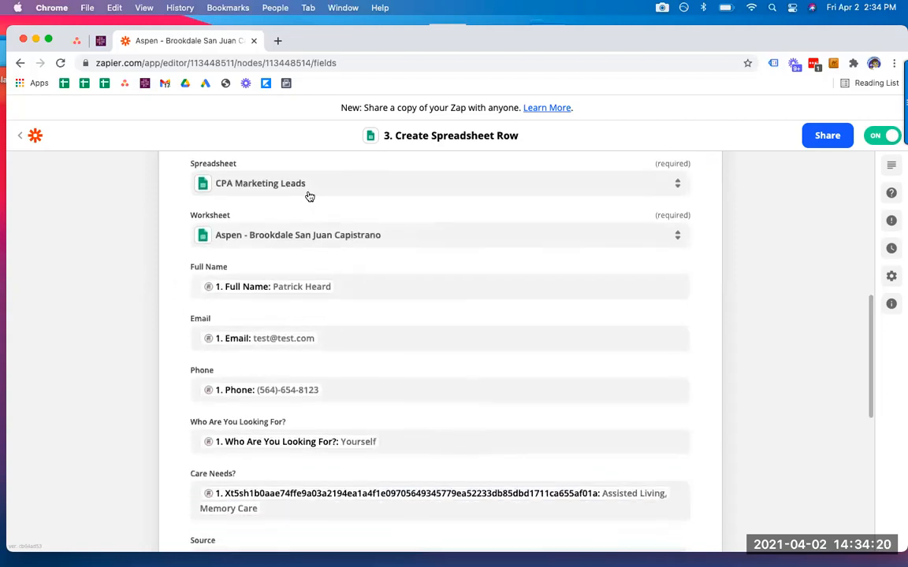
click(308, 189)
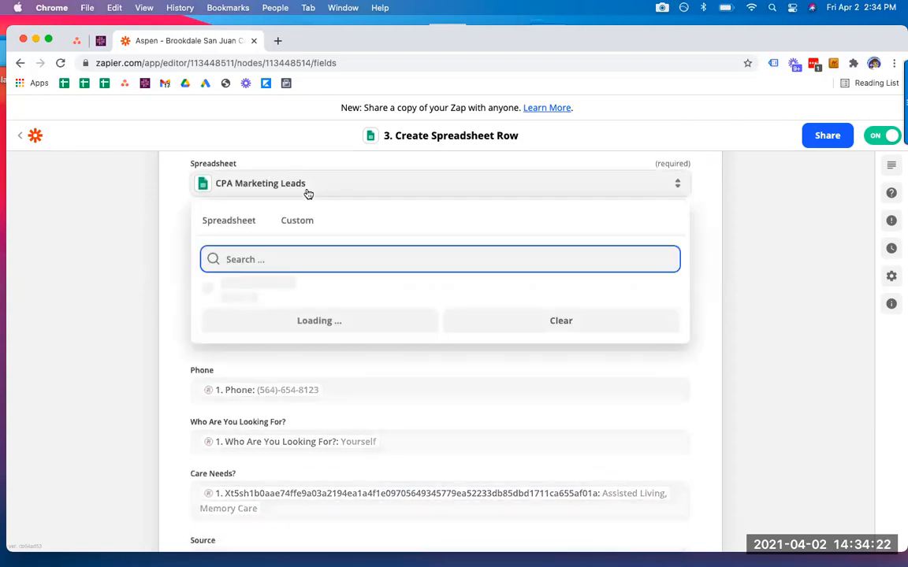
click(172, 227)
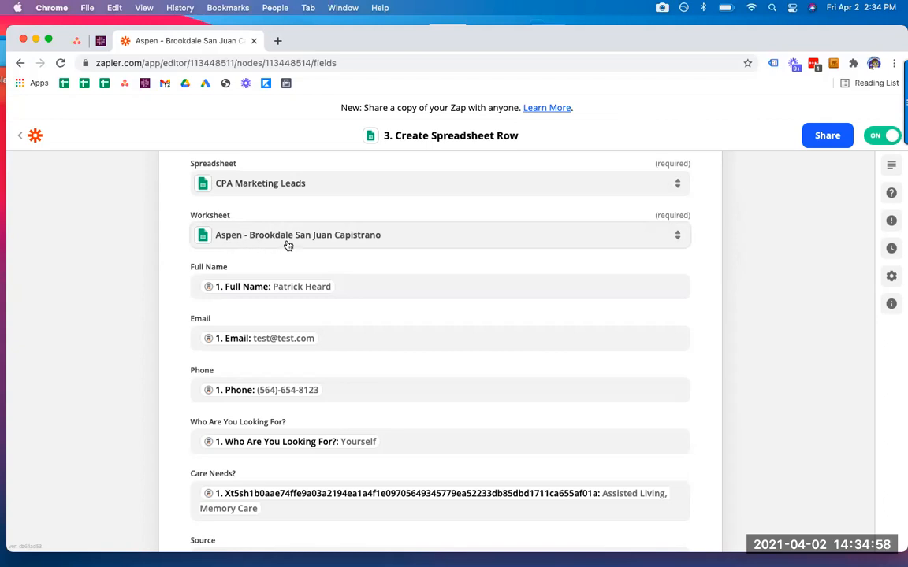
scroll(146, 219, up, 2)
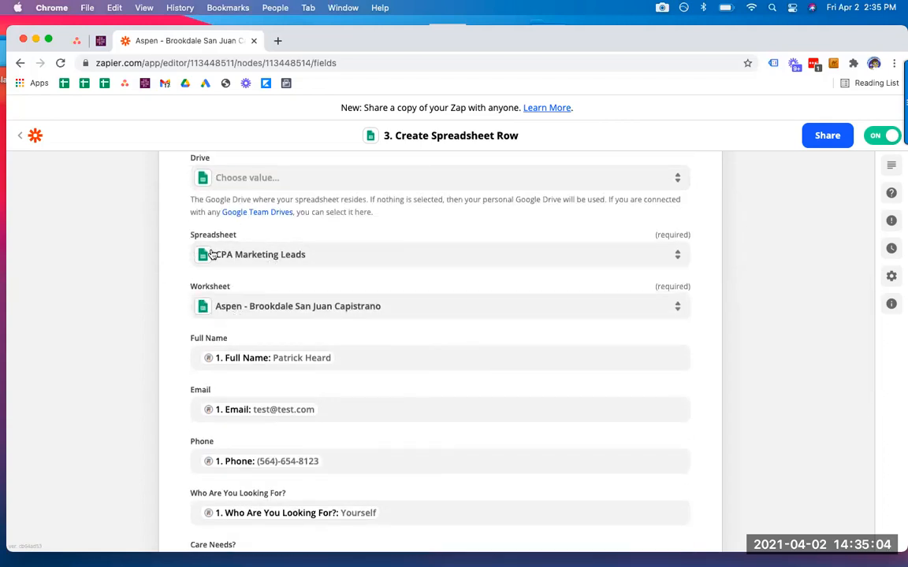
Browse all New Entry in Formidable Forms data available for the Full Name column, leaving its mapping as it is
scroll(182, 244, down, 5)
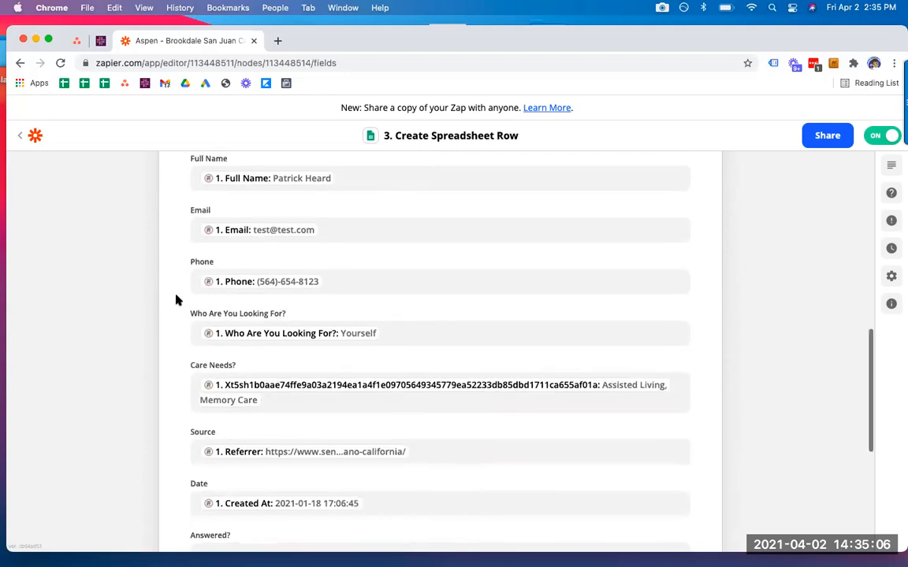
click(349, 179)
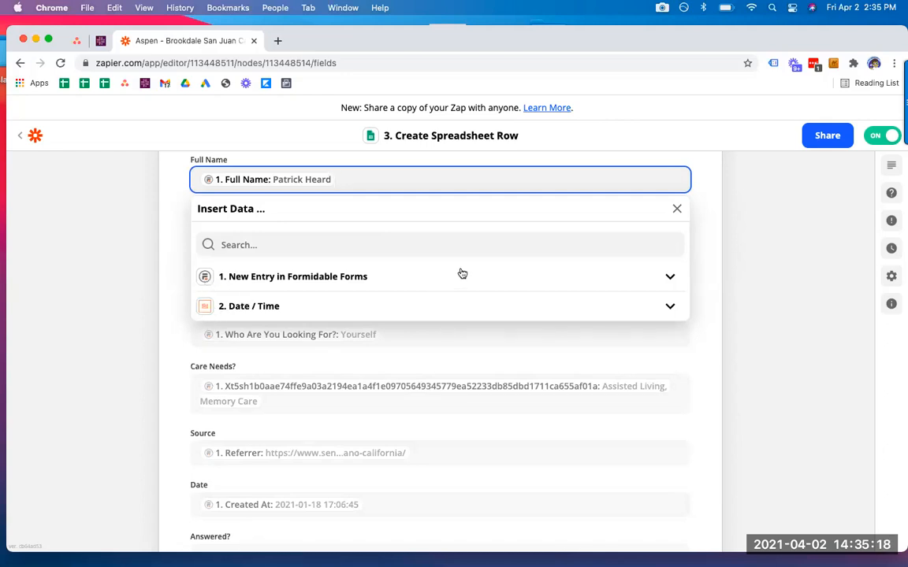
click(444, 290)
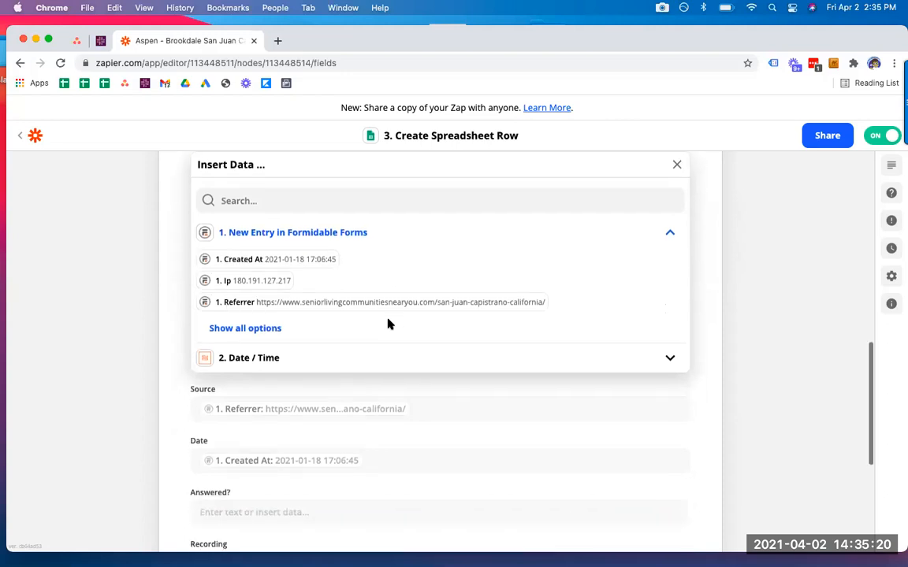
click(269, 328)
scroll(450, 259, down, 3)
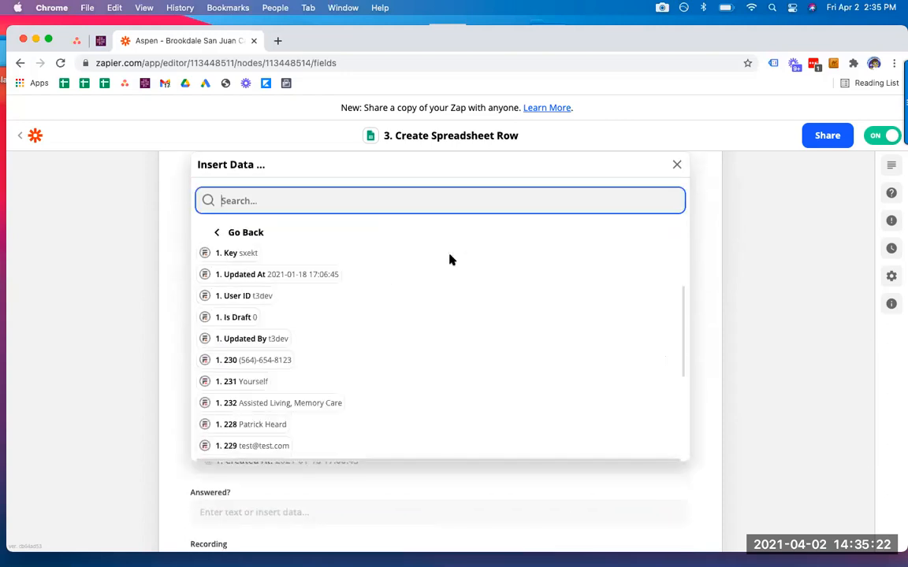
scroll(450, 259, down, 2)
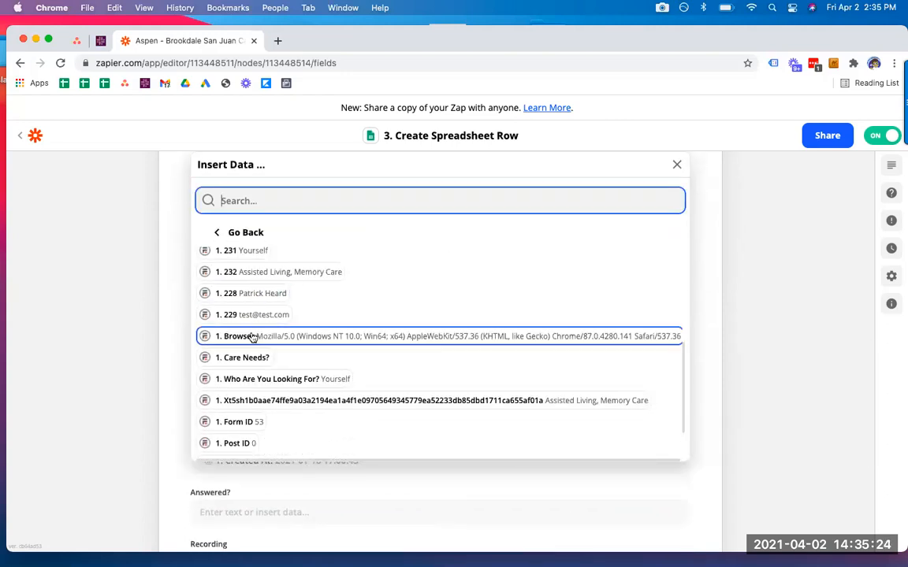
scroll(256, 338, down, 2)
scroll(252, 337, up, 10)
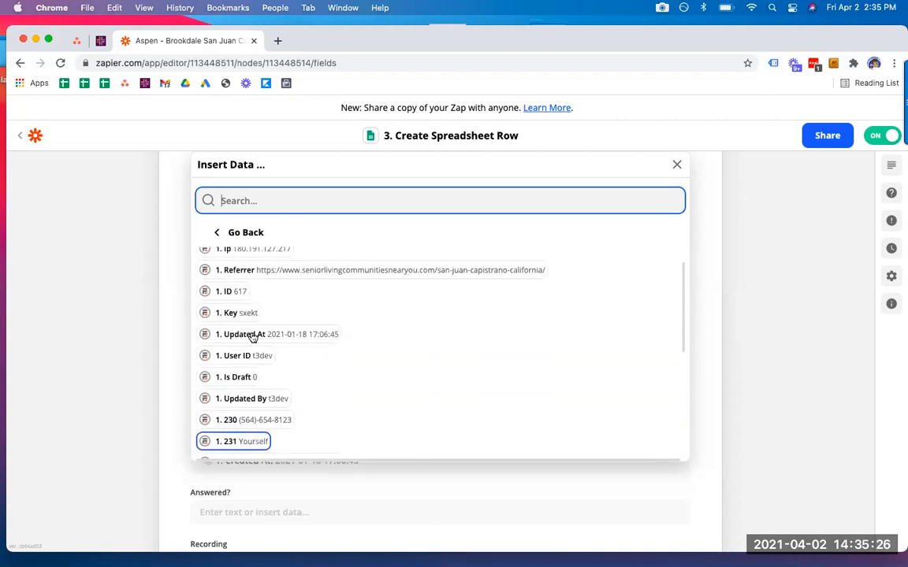
scroll(237, 307, up, 1)
click(127, 296)
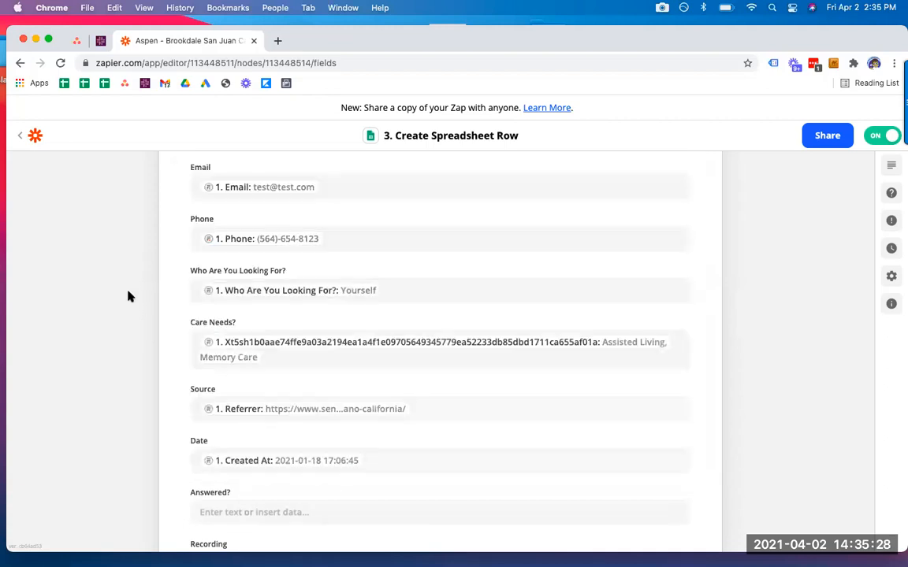
Review the column mappings and the data sources offered for the Date column, keep Created At, and close the action
scroll(260, 274, up, 2)
scroll(316, 267, up, 2)
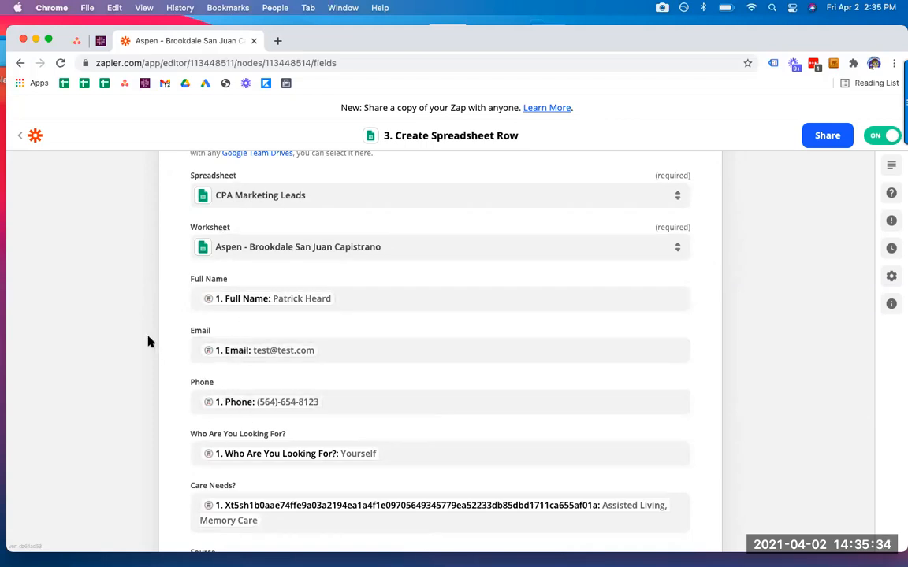
scroll(149, 341, down, 5)
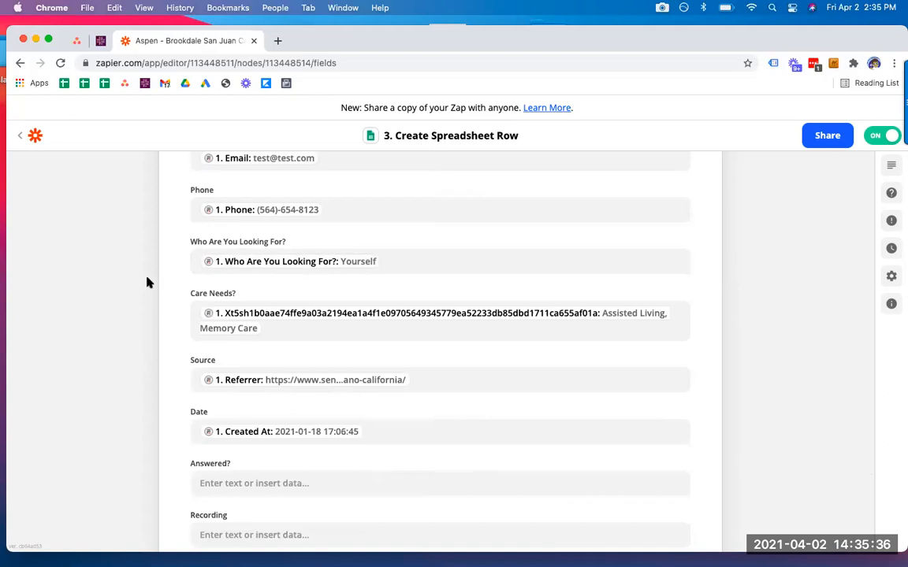
scroll(145, 282, down, 2)
scroll(323, 277, down, 2)
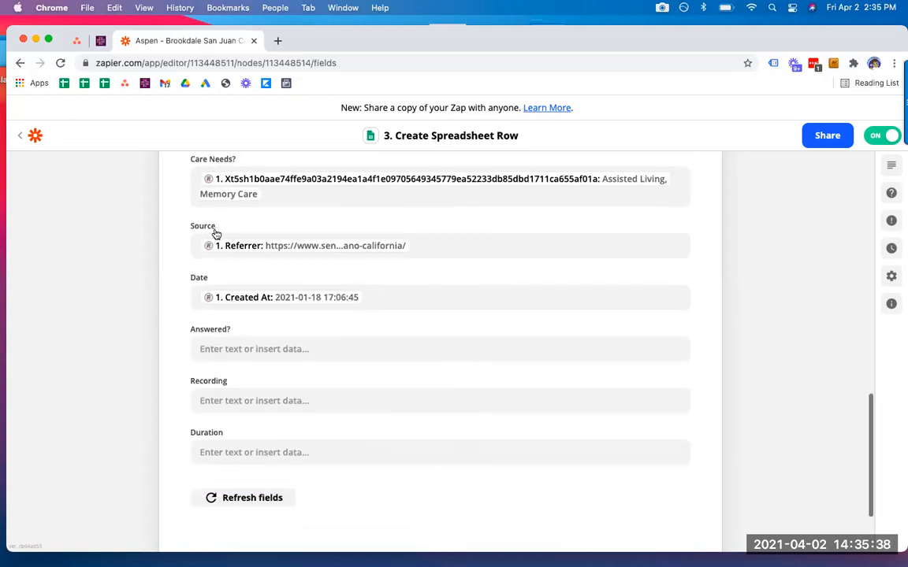
scroll(315, 246, down, 2)
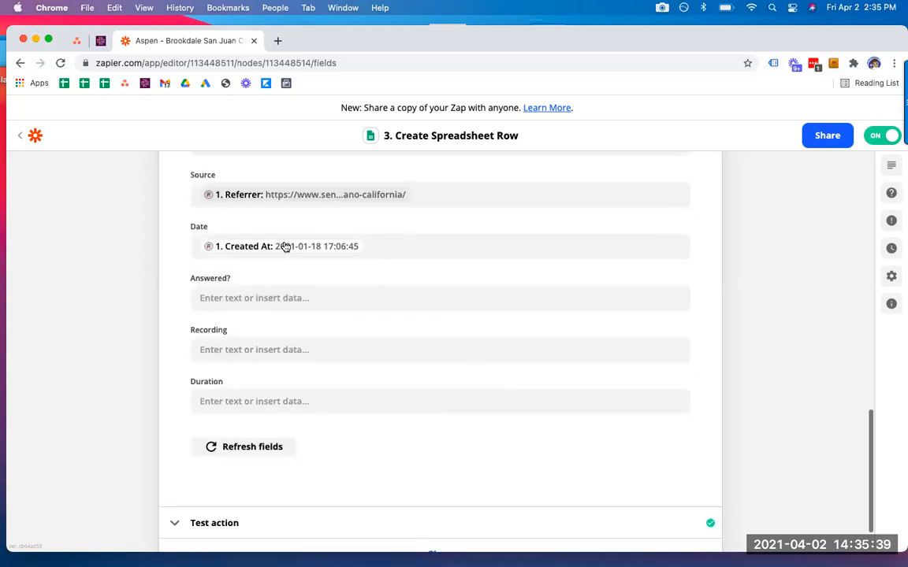
click(371, 247)
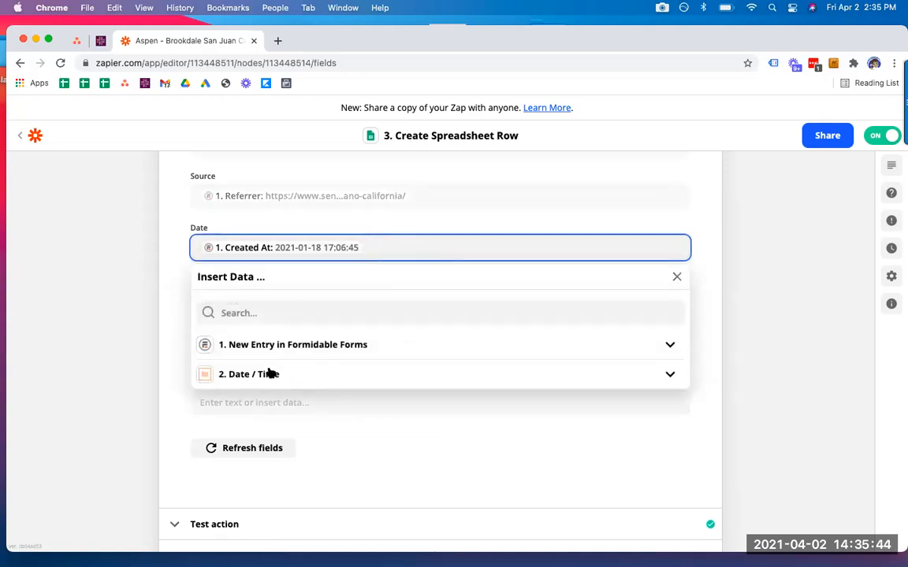
click(122, 265)
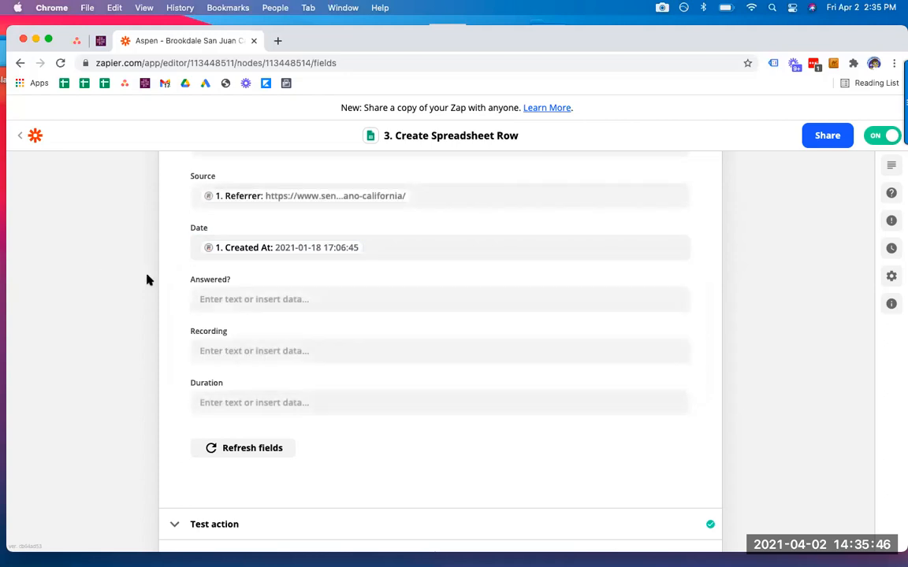
scroll(147, 280, down, 2)
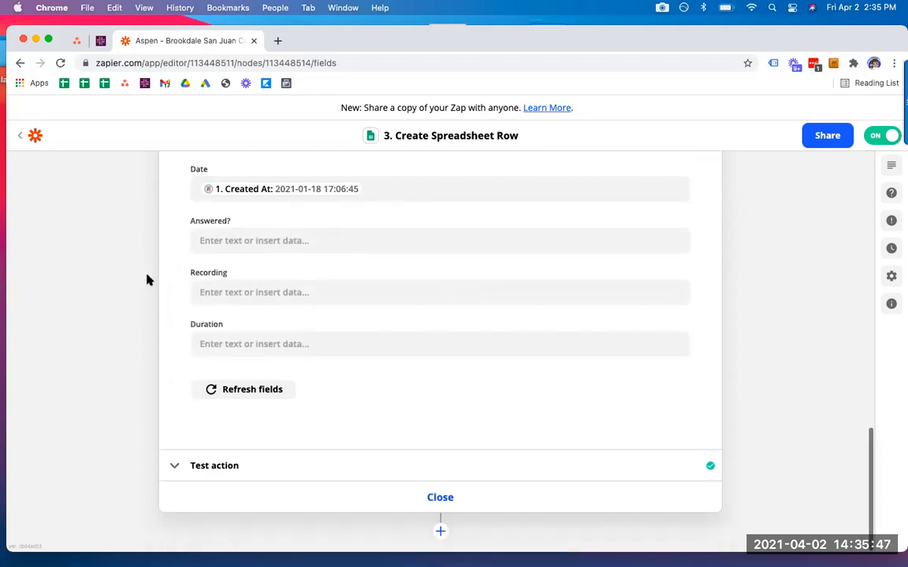
click(453, 498)
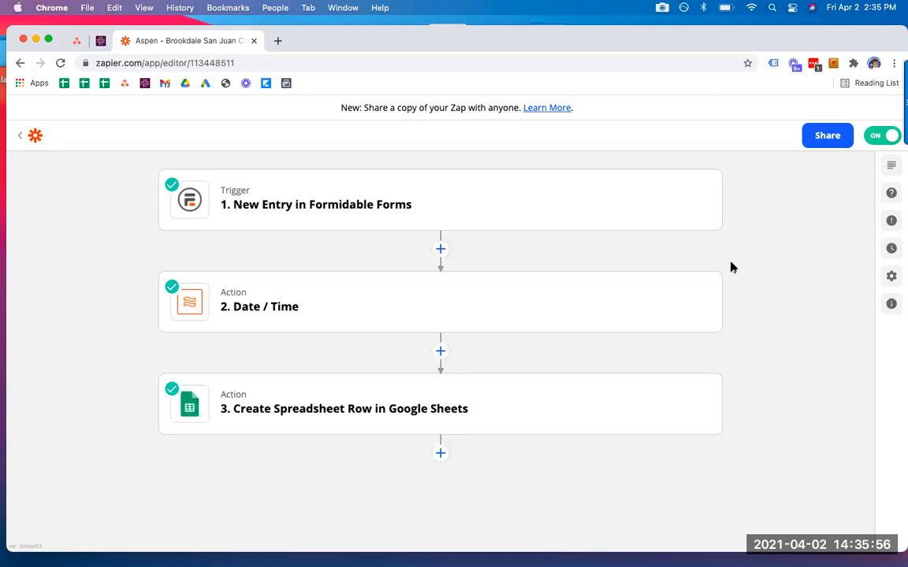
Open the choices for a new action after Create Spreadsheet Row and review the available apps and action types
click(441, 455)
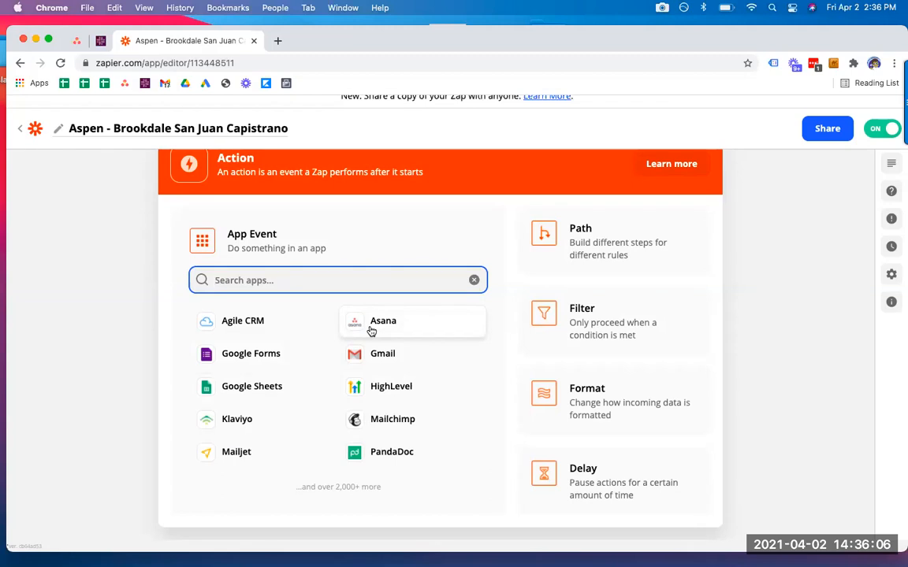
scroll(115, 339, up, 5)
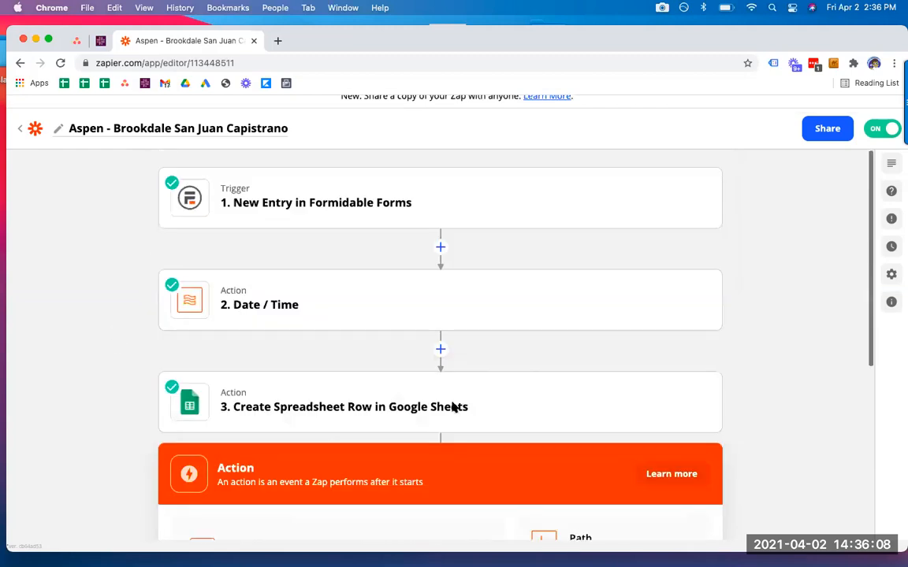
scroll(668, 436, down, 5)
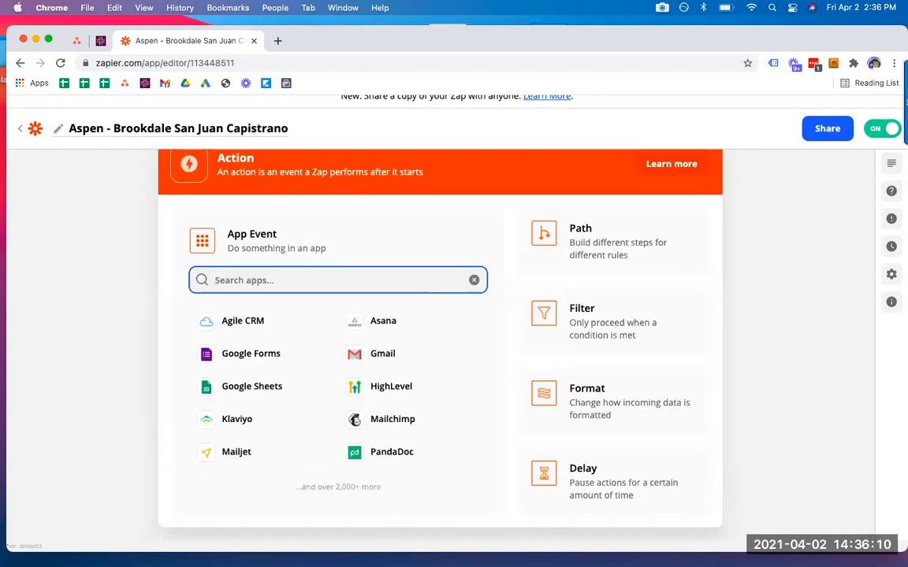